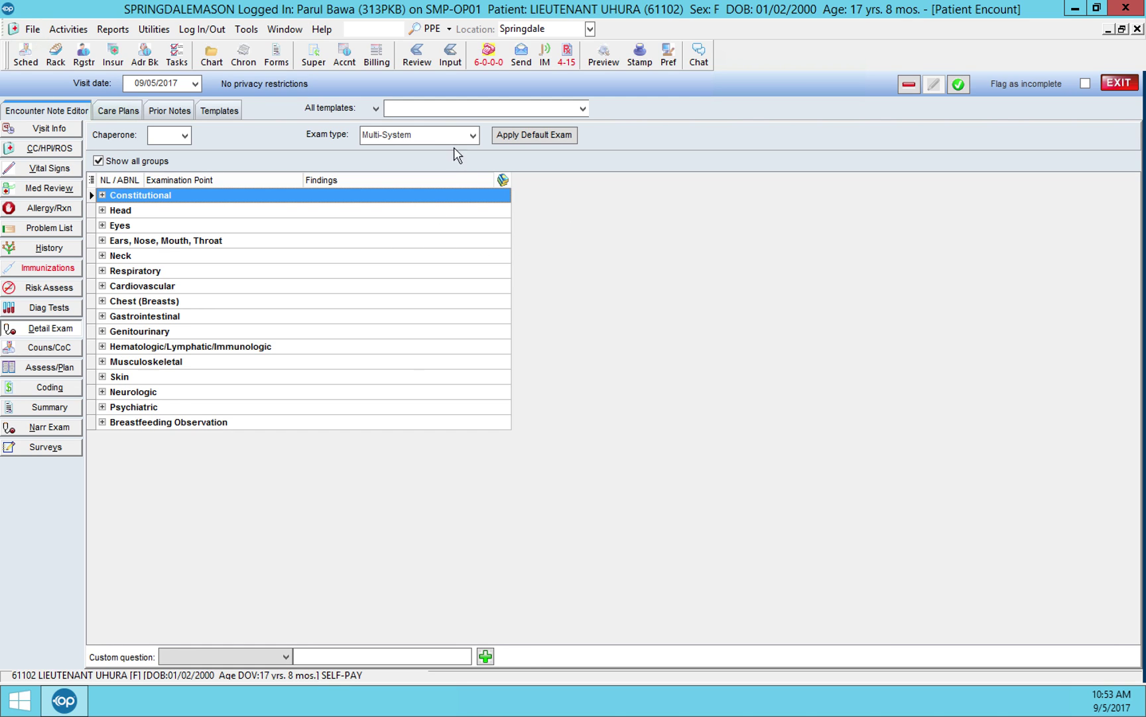
Apply the ASTHMA- COUGH VARIANT template to the encounter note, including the detailed objective exam, assessment and plan, and review the exam findings.
{"action": "left_click", "coordinate": [415, 108]}
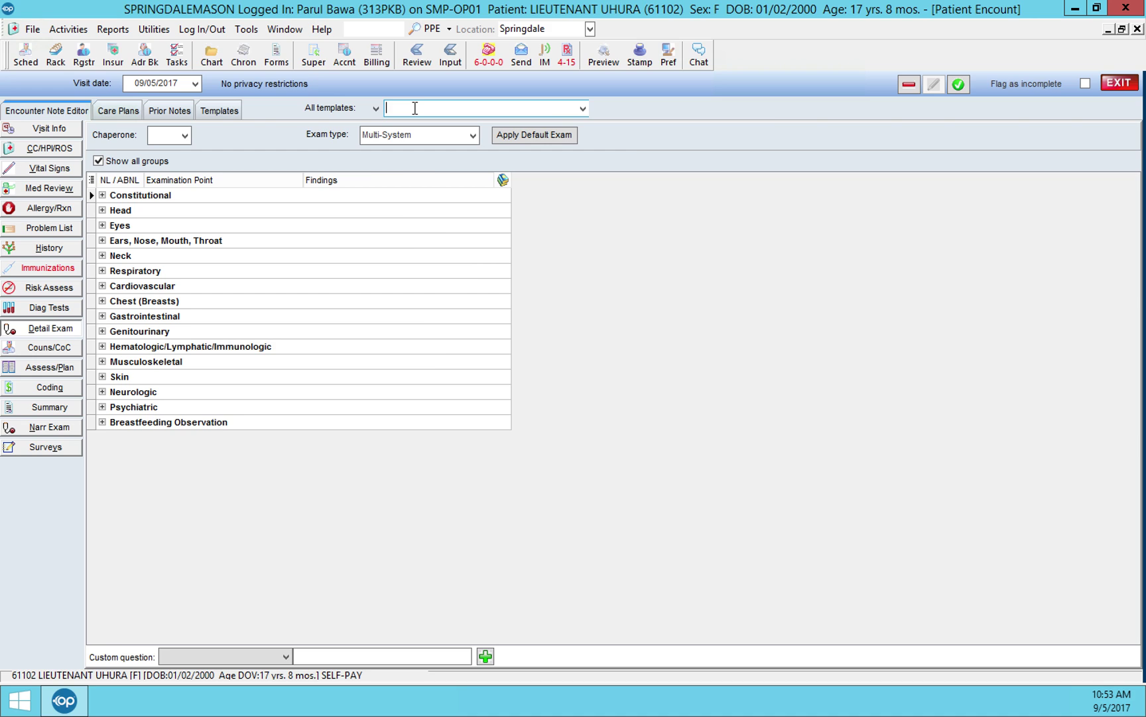
{"action": "type", "text": "ASTHMA EXACERBATION"}
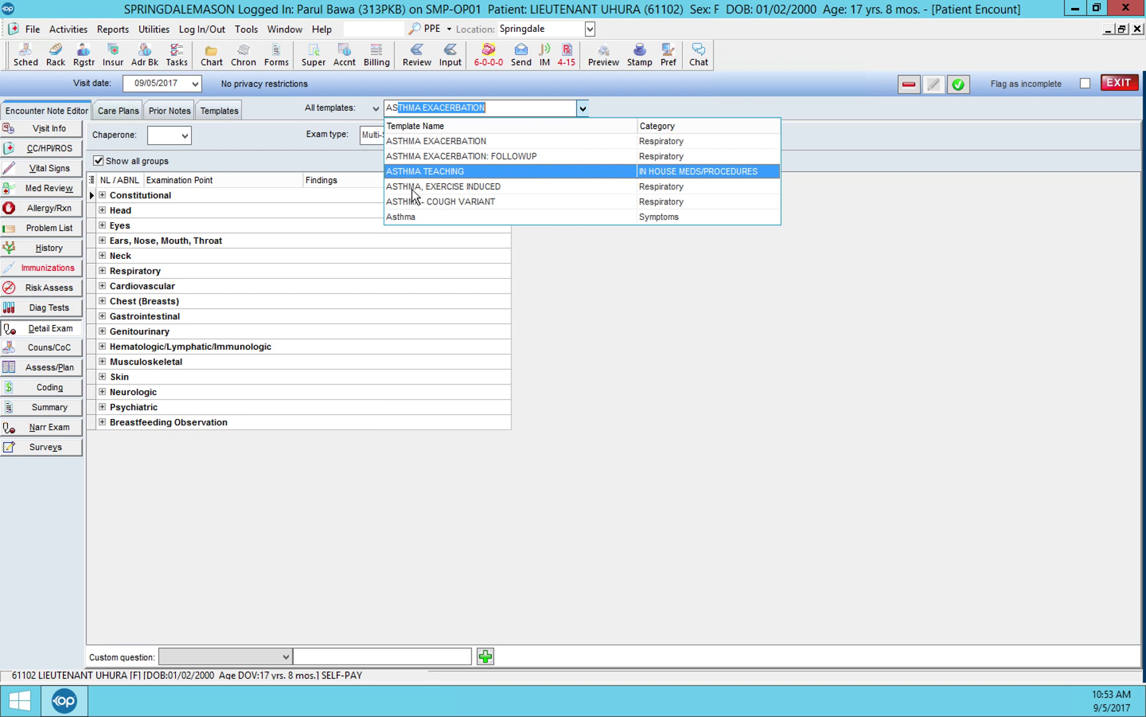
{"action": "left_click", "coordinate": [414, 202]}
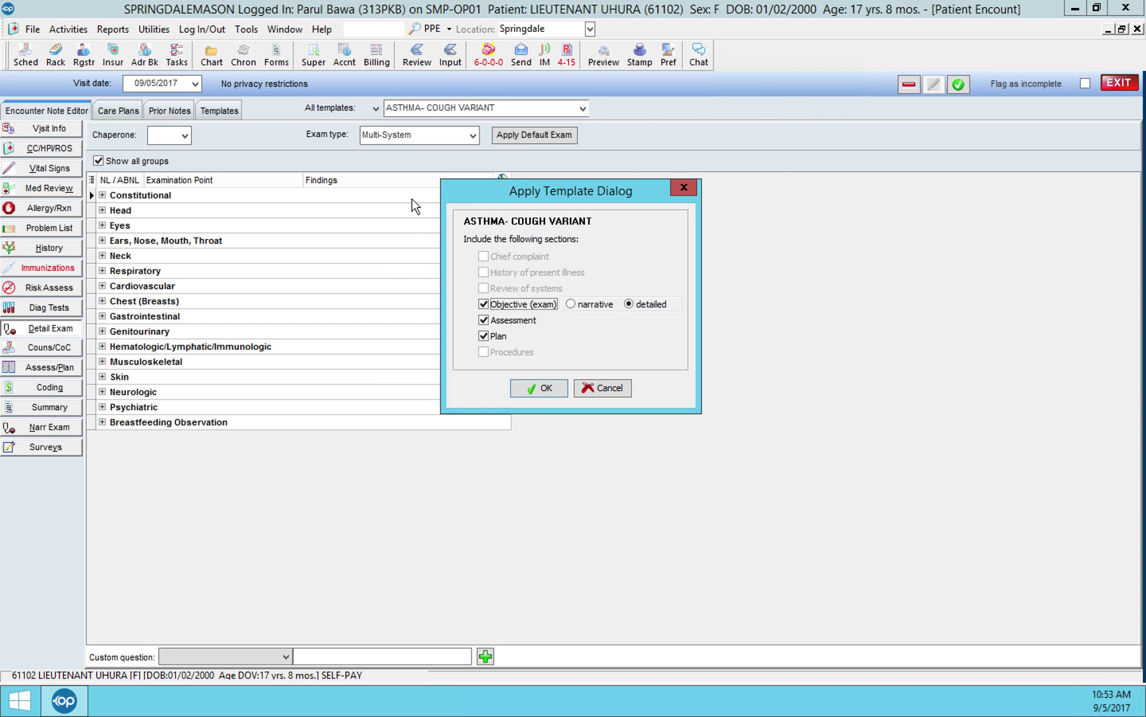
{"action": "left_click", "coordinate": [531, 392]}
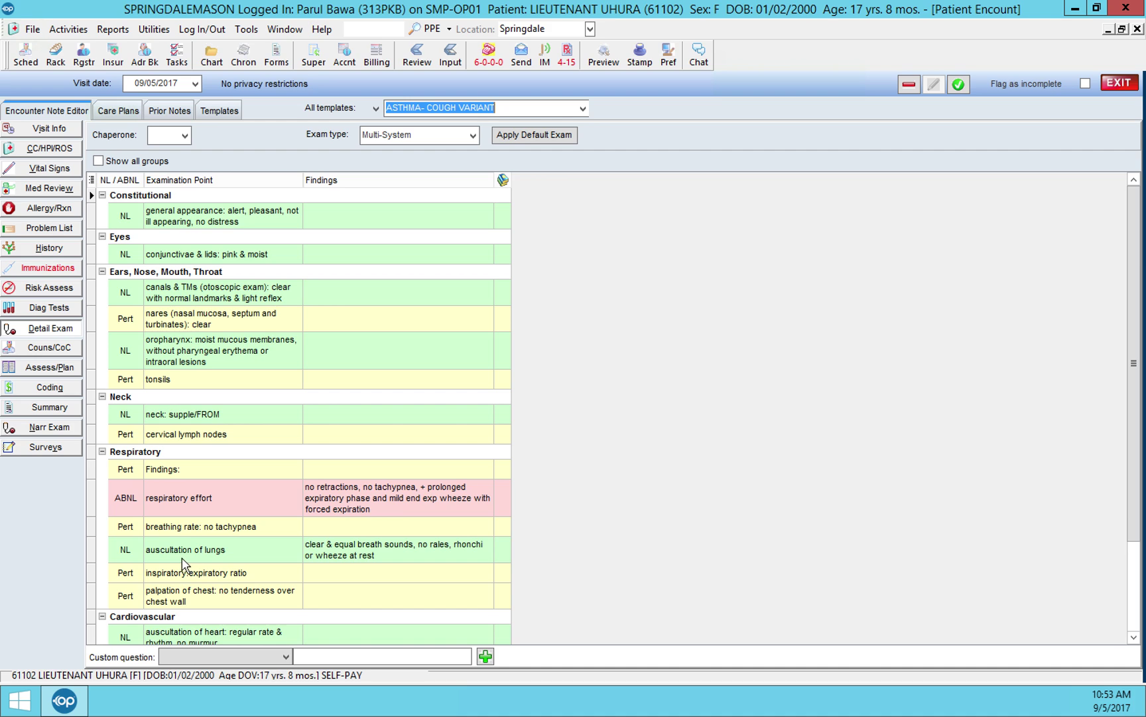
{"action": "left_click_drag", "start_coordinate": [1134, 372], "coordinate": [1139, 543]}
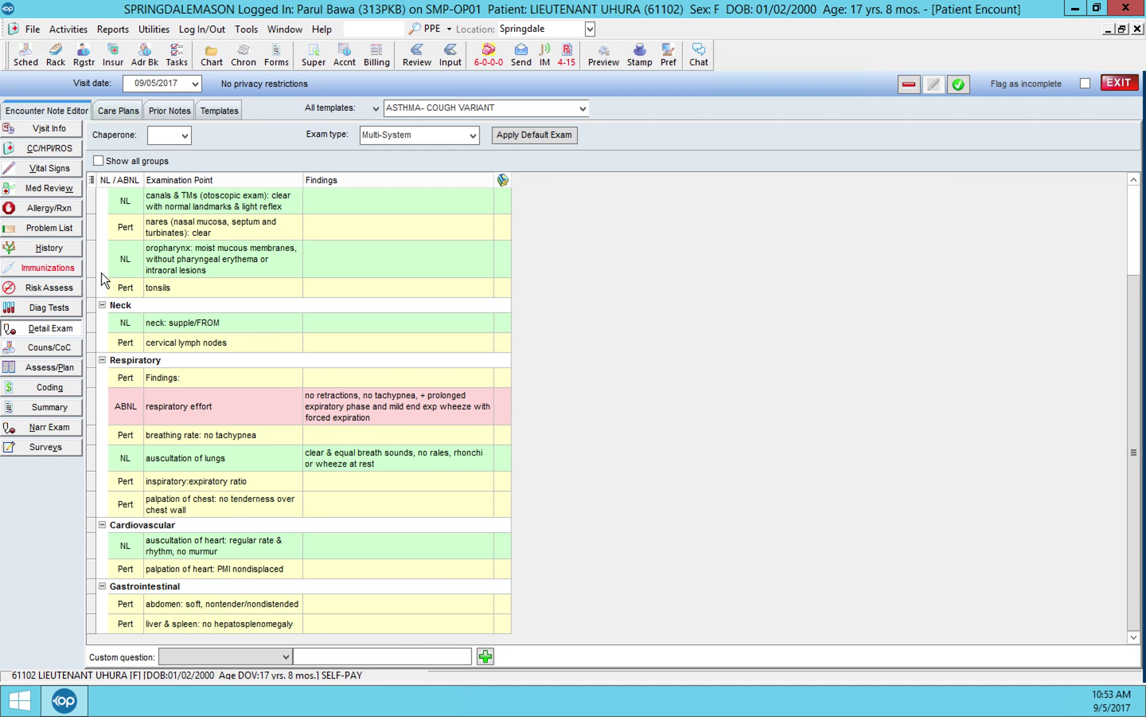
In the assessment and plan, add the Cough variant asthma diagnosis to the patient's problem list with details.
{"action": "left_click", "coordinate": [49, 367]}
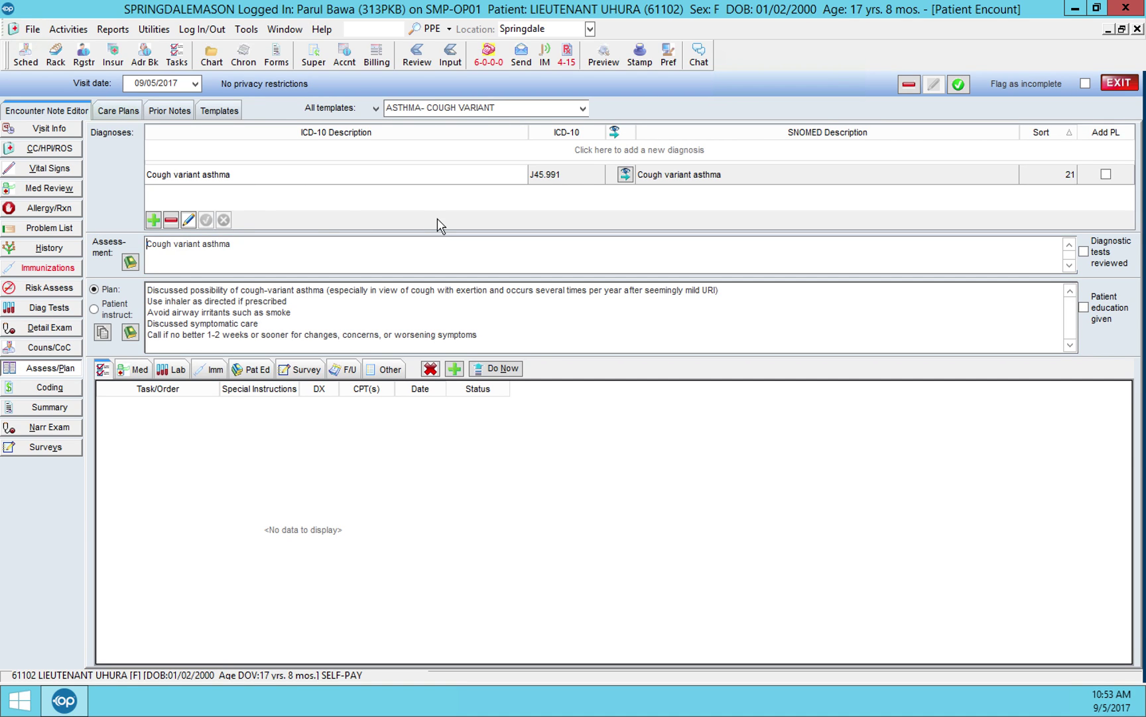
{"action": "left_click", "coordinate": [1106, 175]}
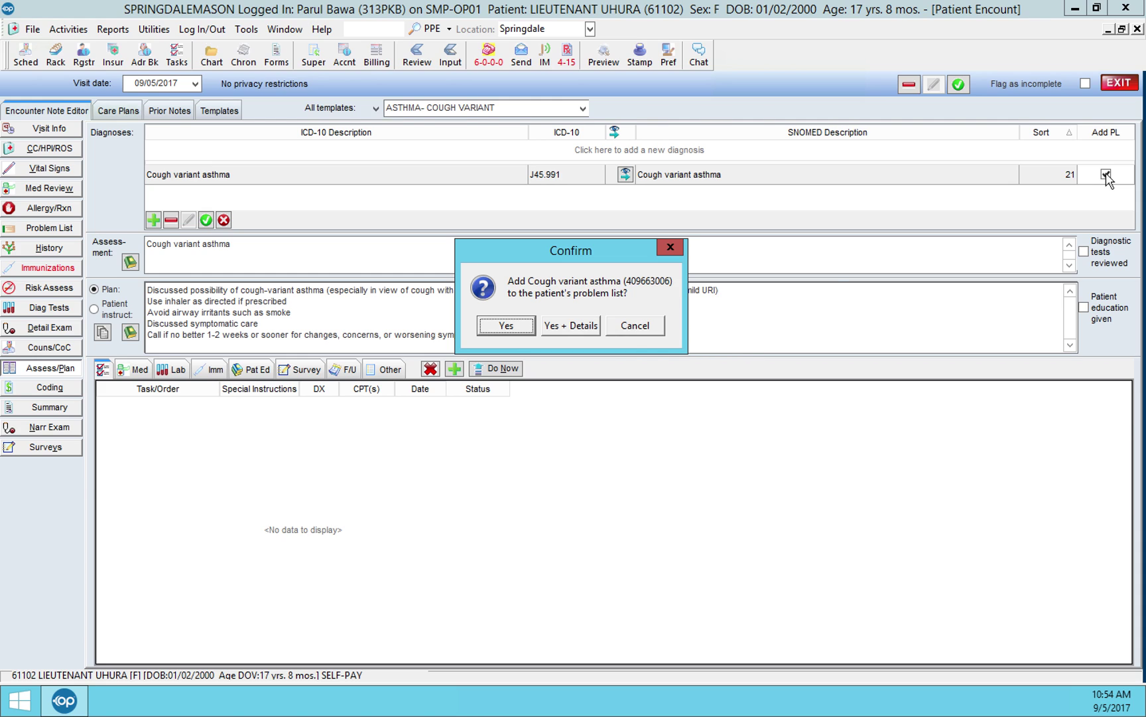
{"action": "left_click", "coordinate": [581, 326]}
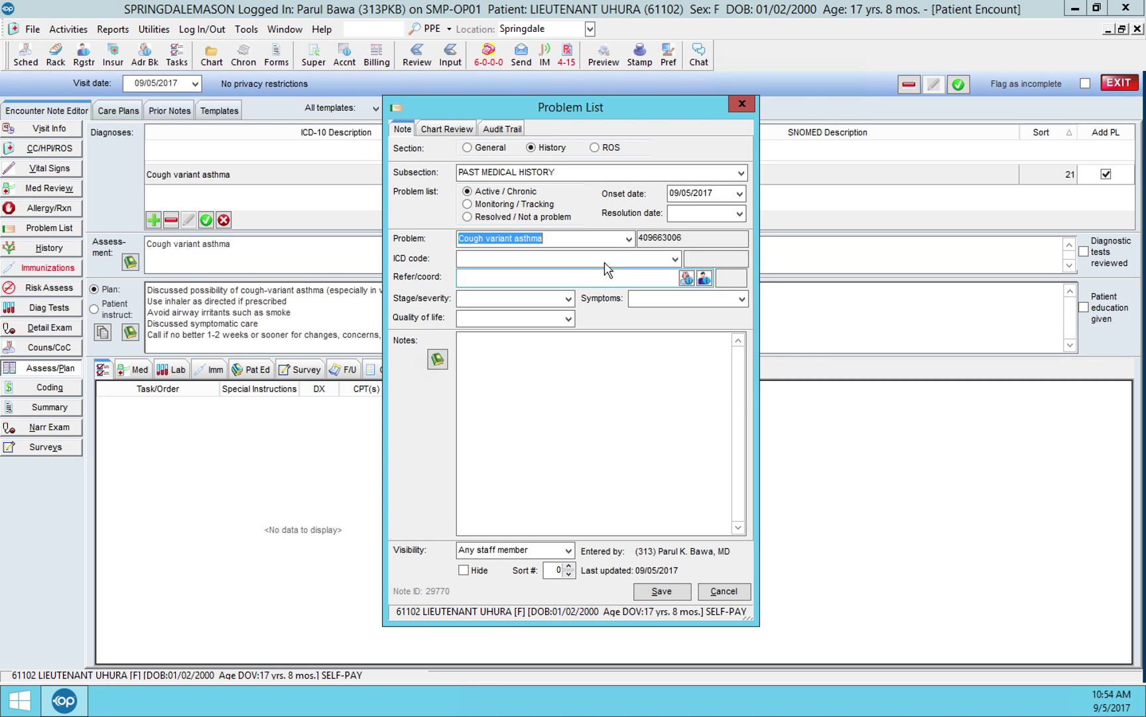
Enter the problem notes "COUGH EQUIVALENT ASTHMA" and "Prednisone required 9/2017", save the entry, and check it in the problem list.
{"action": "left_click", "coordinate": [535, 350]}
{"action": "type", "text": "COUGH VA"}
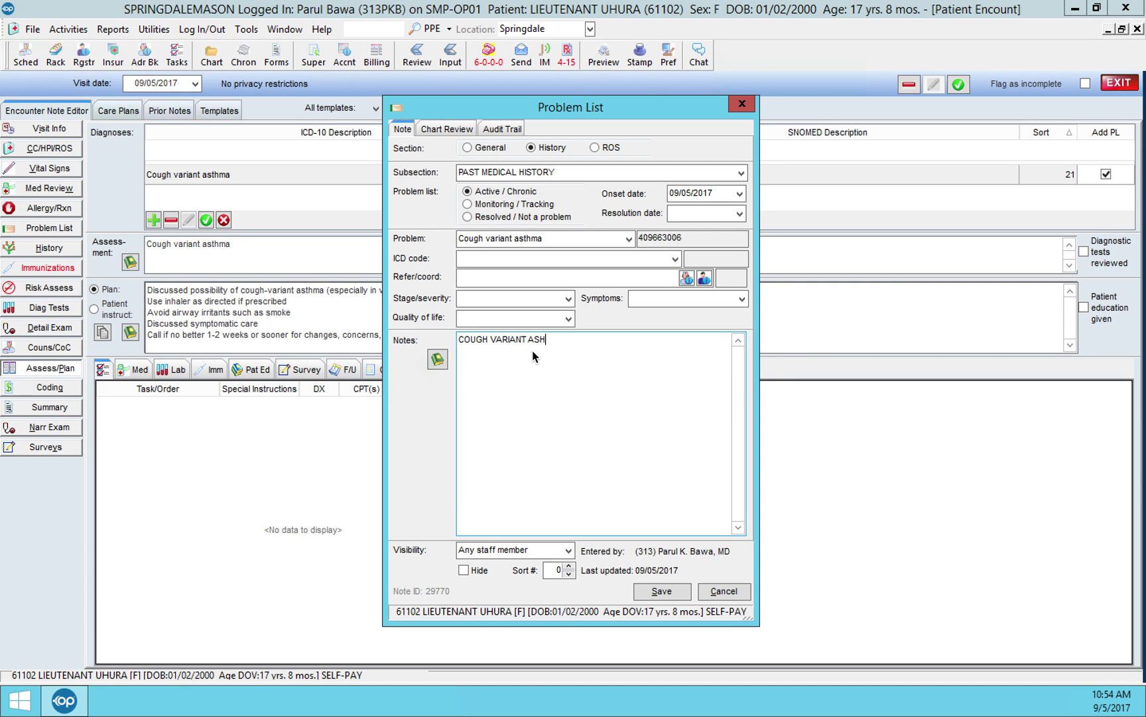
{"action": "type", "text": "RIA"}
{"action": "key", "text": "BackSpace"}
{"action": "key", "text": "BackSpace"}
{"action": "key", "text": "BackSpace"}
{"action": "key", "text": "BackSpace"}
{"action": "key", "text": "BackSpace"}
{"action": "type", "text": "EQUIVALENT ASTHMA"}
{"action": "key", "text": "Return"}
{"action": "type", "text": "Prednisone require"}
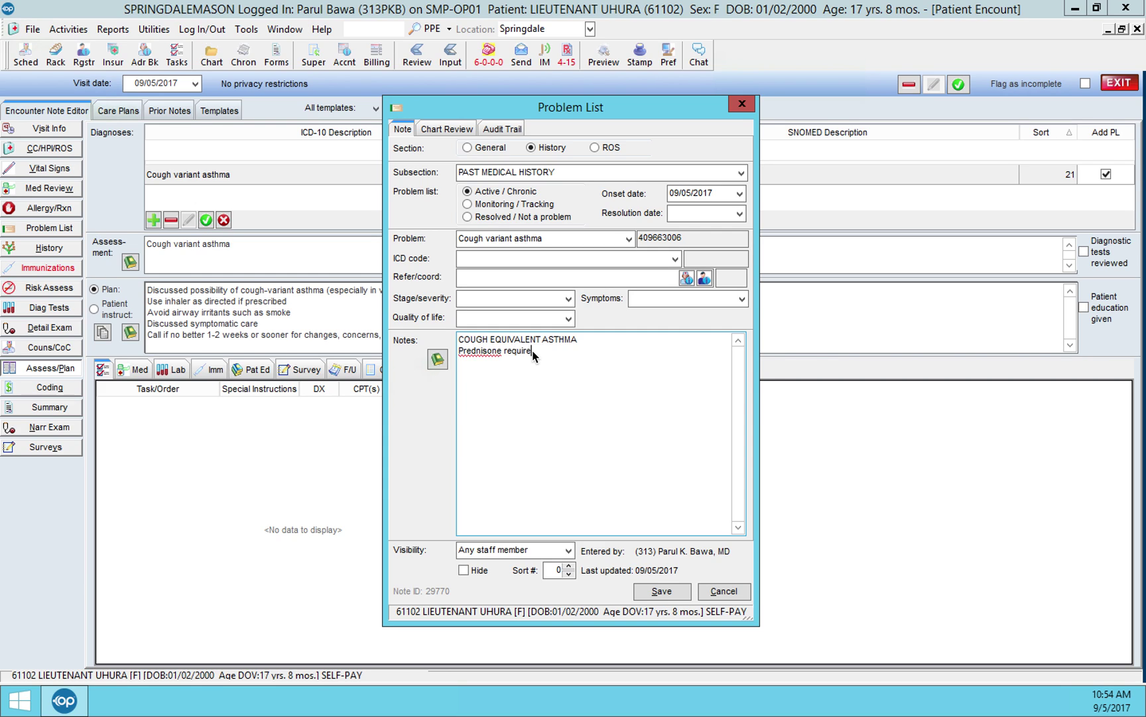
{"action": "type", "text": "d 9/2017"}
{"action": "left_click", "coordinate": [658, 591]}
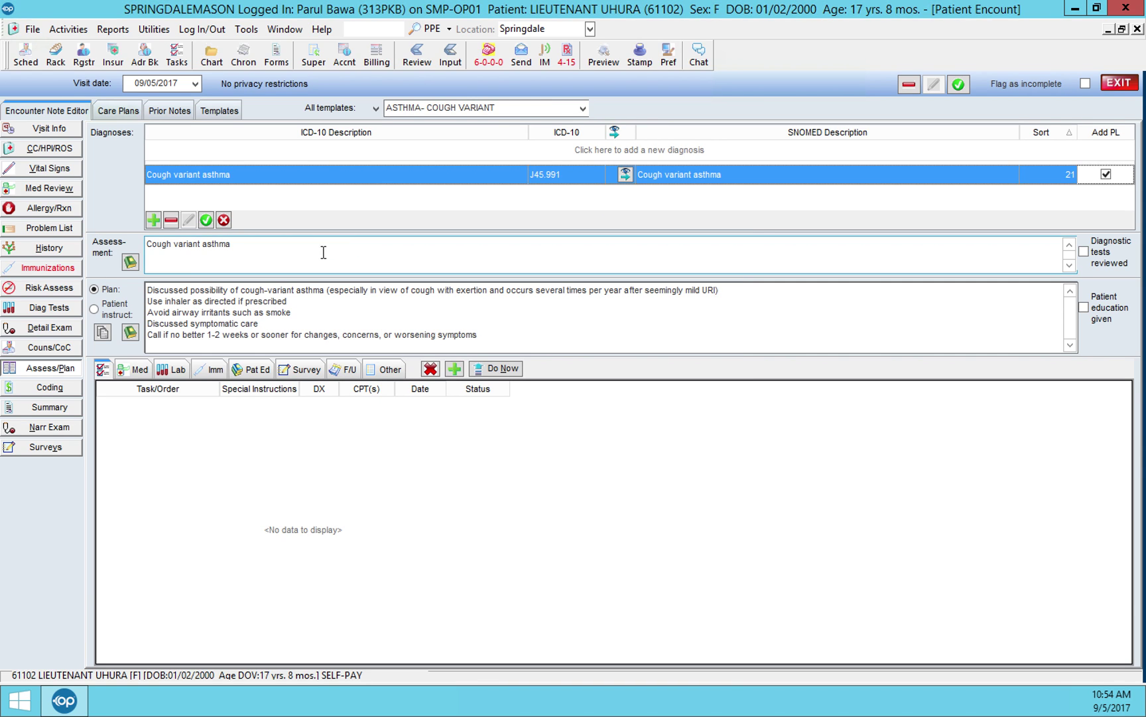
{"action": "left_click", "coordinate": [60, 231]}
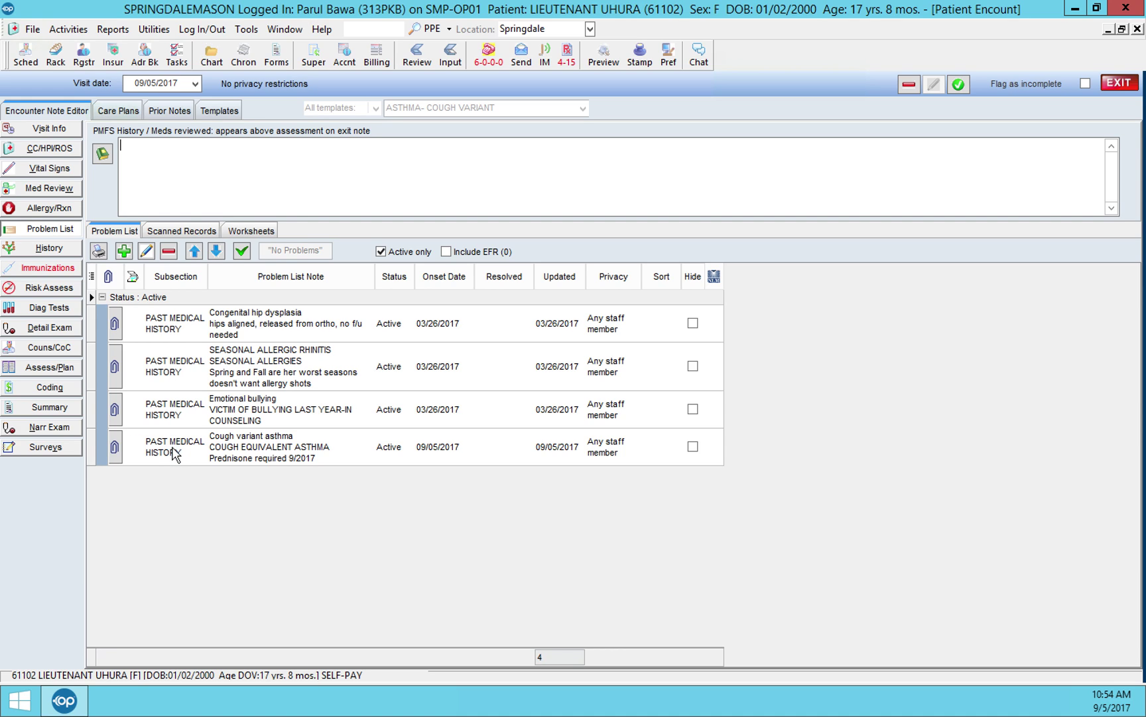
Search for asthma and add Mild intermittent asthma with (acute) exacerbation (J45.21) as a second diagnosis in the assessment and plan.
{"action": "left_click", "coordinate": [57, 369]}
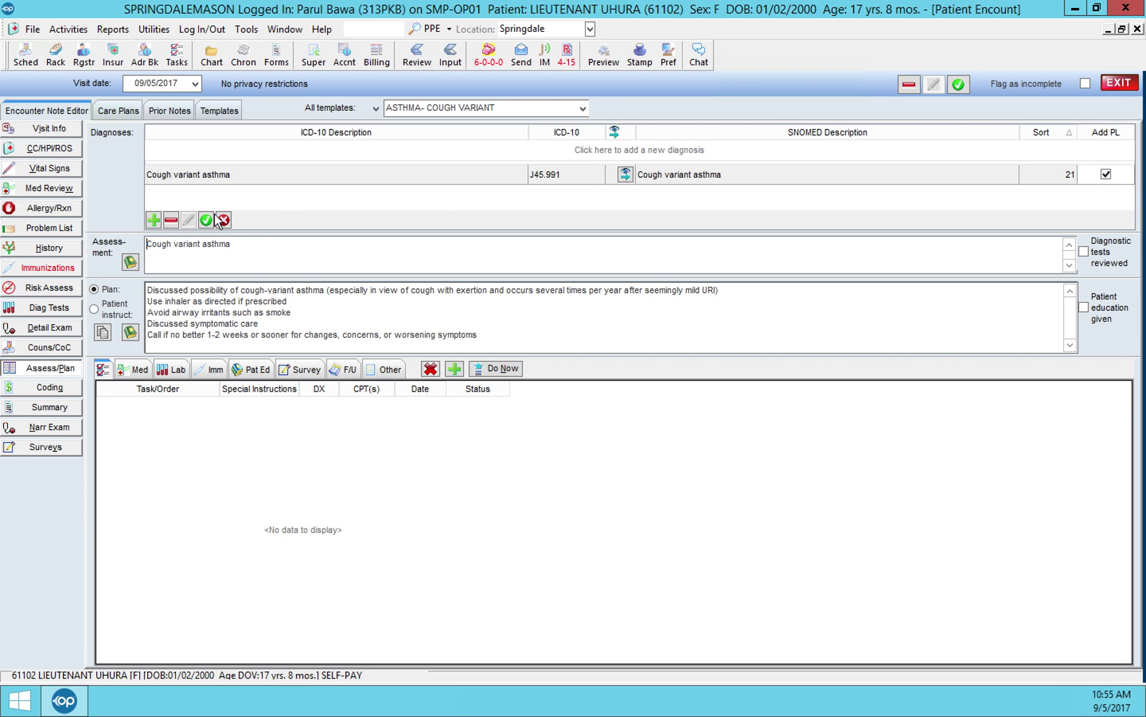
{"action": "left_click", "coordinate": [153, 221]}
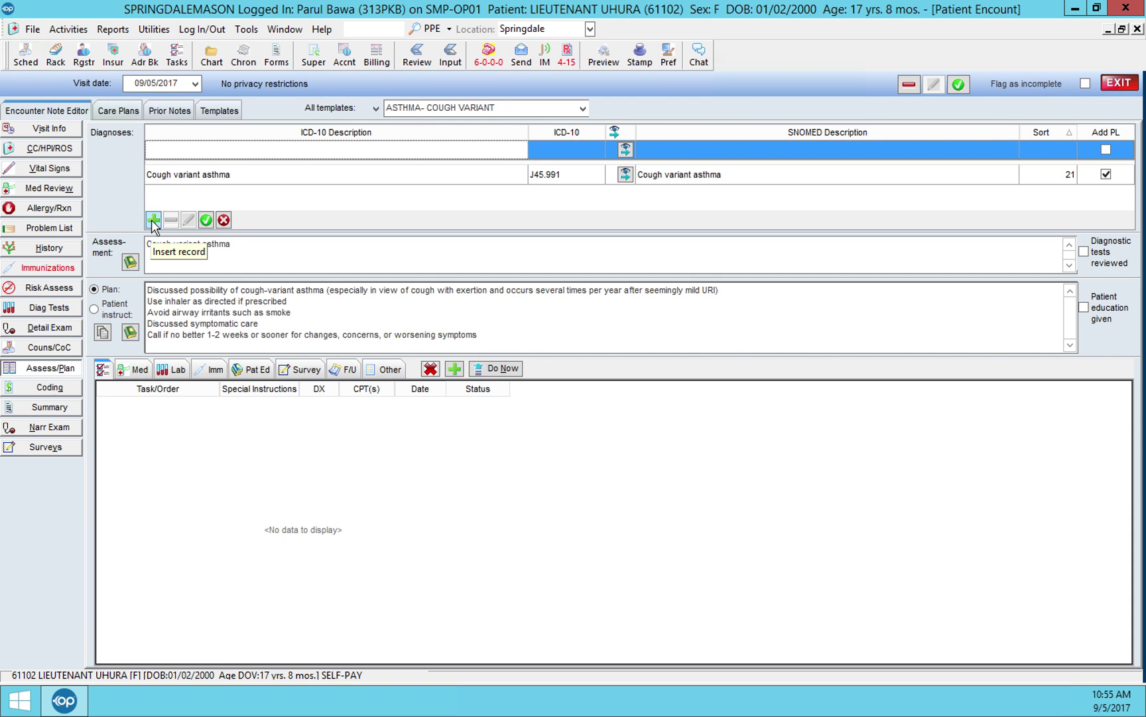
{"action": "left_click", "coordinate": [206, 220]}
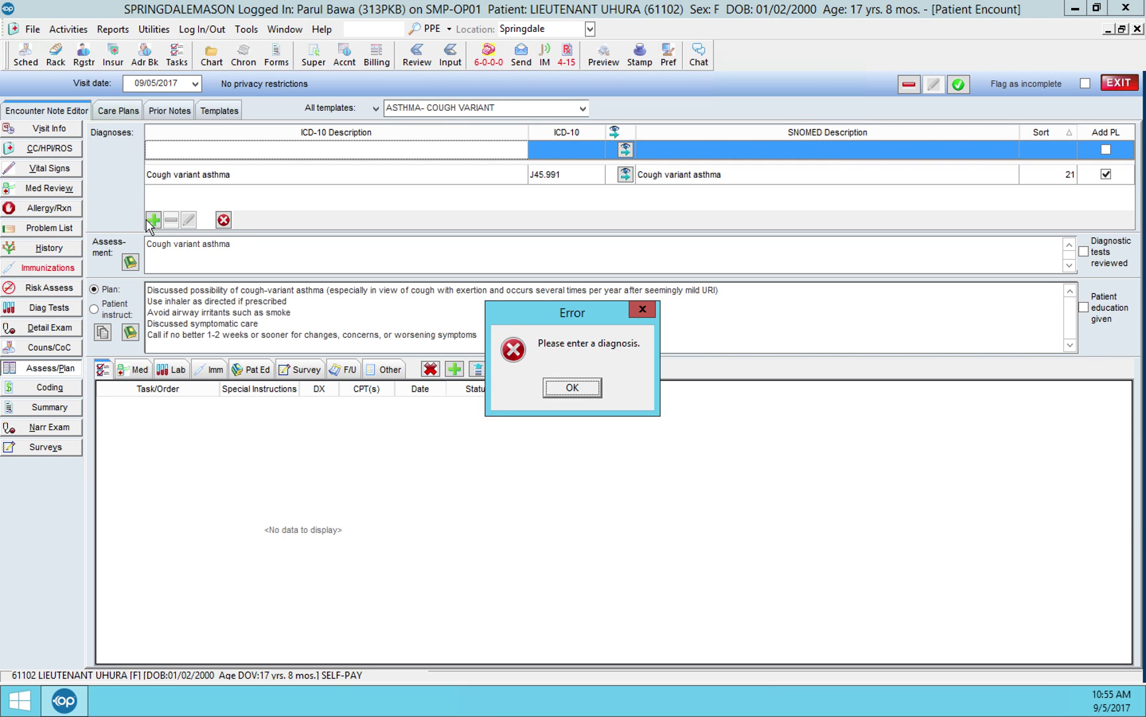
{"action": "left_click", "coordinate": [572, 387]}
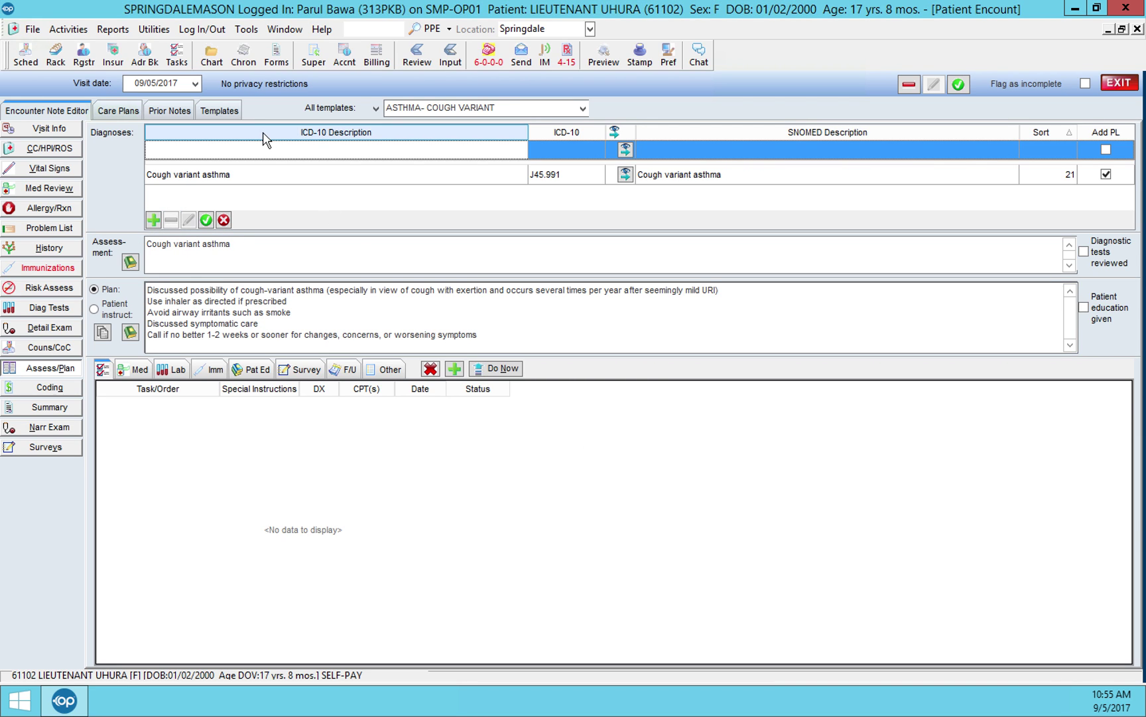
{"action": "left_click", "coordinate": [262, 151]}
{"action": "type", "text": "asthma"}
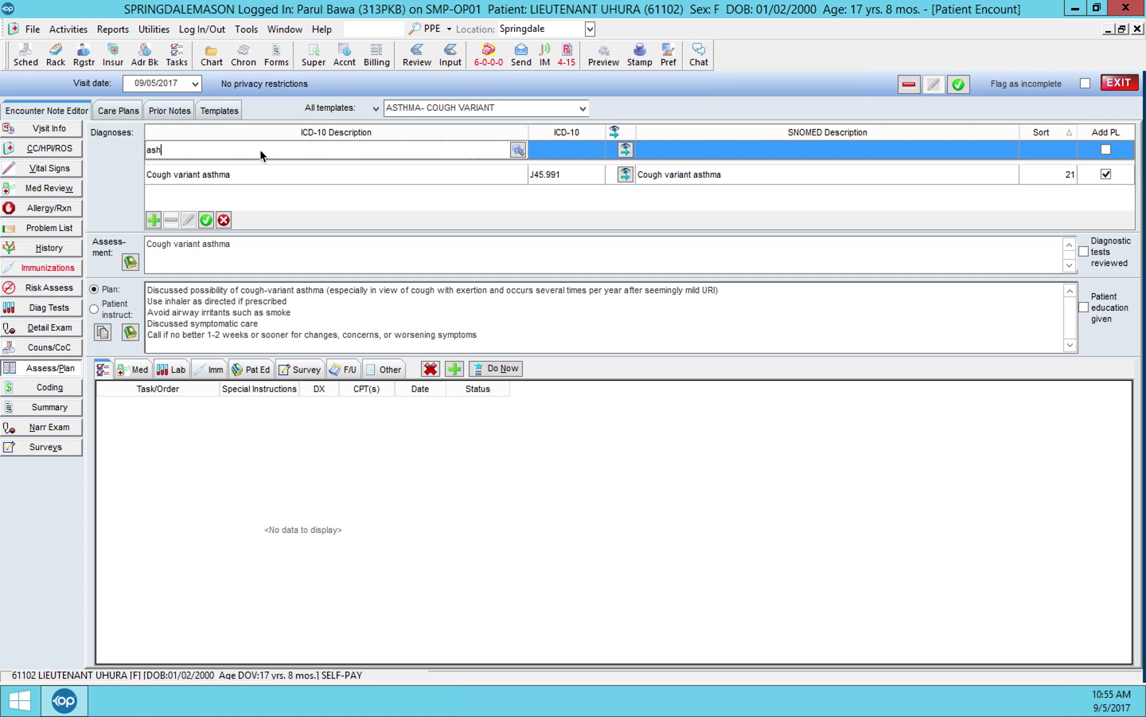
{"action": "key", "text": "BackSpace"}
{"action": "key", "text": "BackSpace"}
{"action": "key", "text": "BackSpace"}
{"action": "key", "text": "BackSpace"}
{"action": "key", "text": "BackSpace"}
{"action": "type", "text": "t"}
{"action": "key", "text": "BackSpace"}
{"action": "type", "text": "sthma"}
{"action": "key", "text": "Return"}
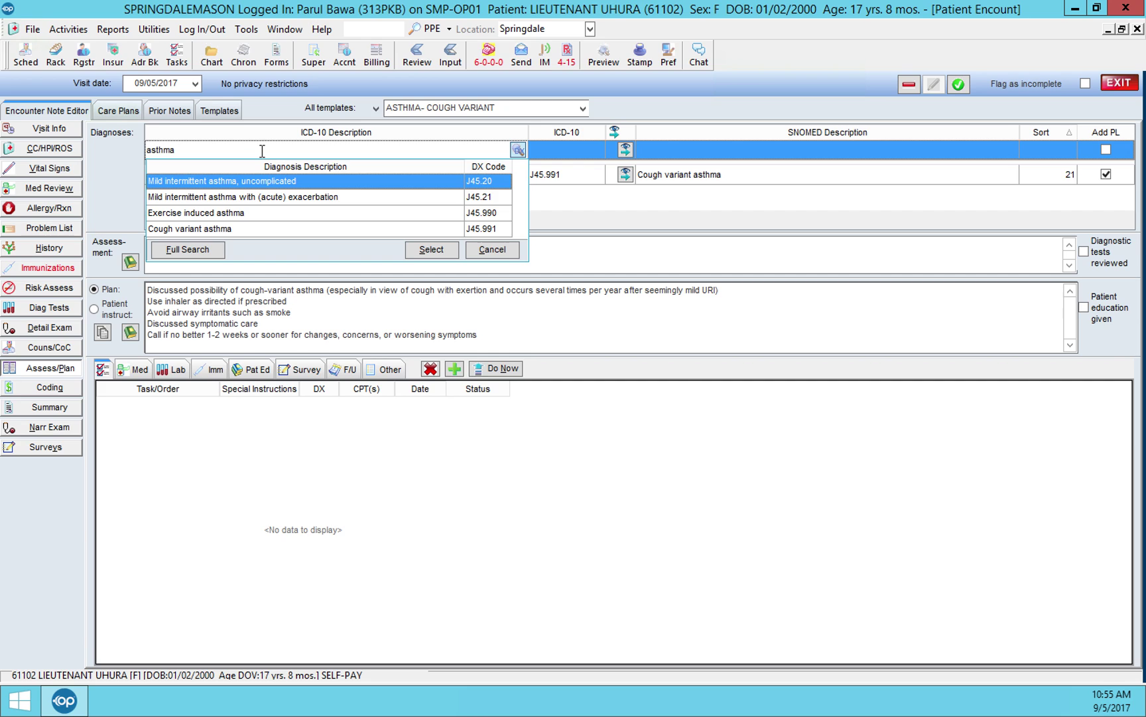
{"action": "double_click", "coordinate": [247, 197]}
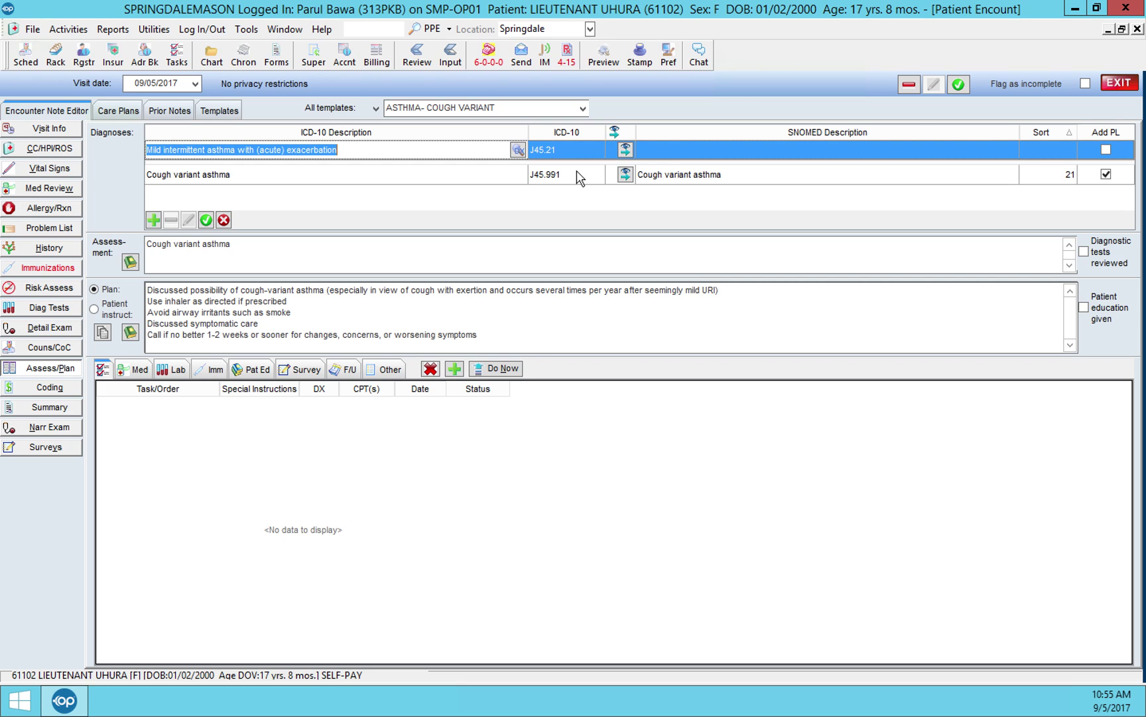
{"action": "left_click", "coordinate": [205, 222]}
Add the Mild intermittent asthma with (acute) exacerbation diagnosis to the patient's problem list without entering details.
{"action": "left_click", "coordinate": [1106, 193]}
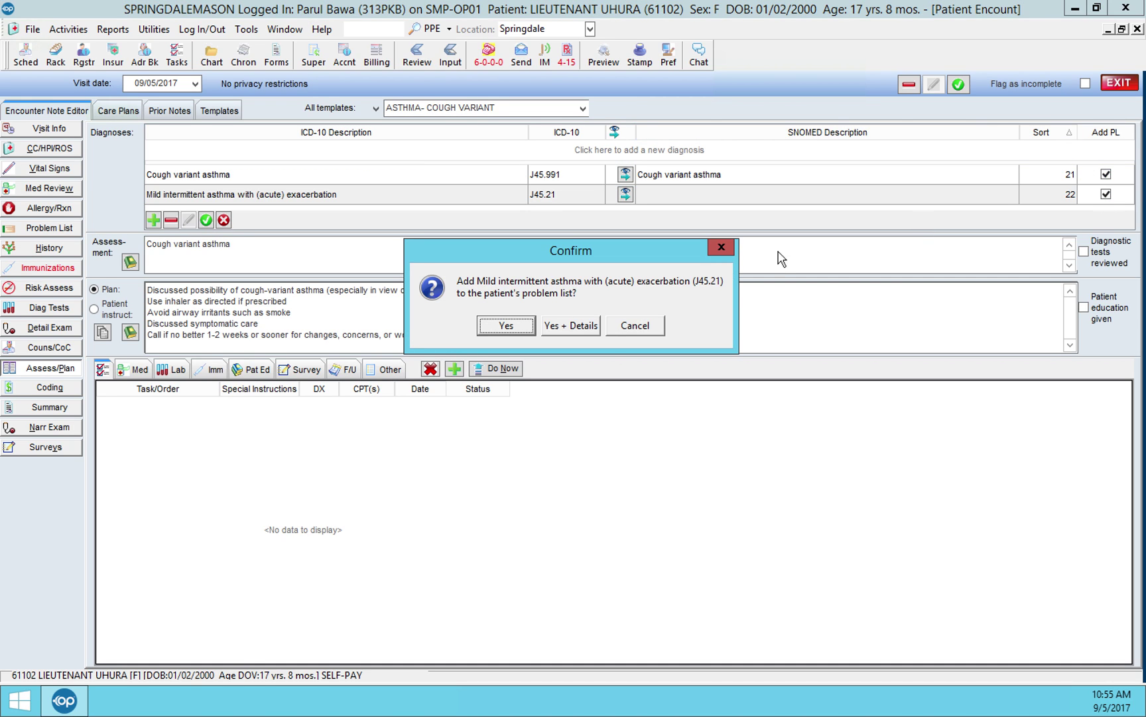
{"action": "left_click", "coordinate": [502, 325]}
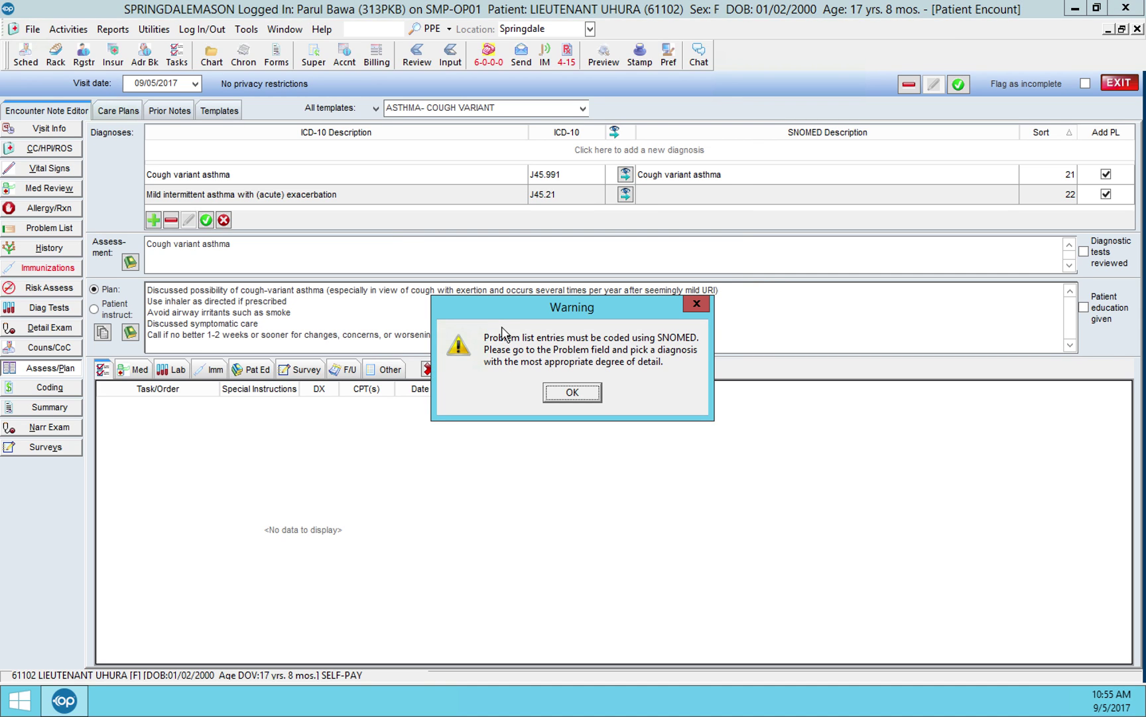
{"action": "left_click", "coordinate": [571, 392]}
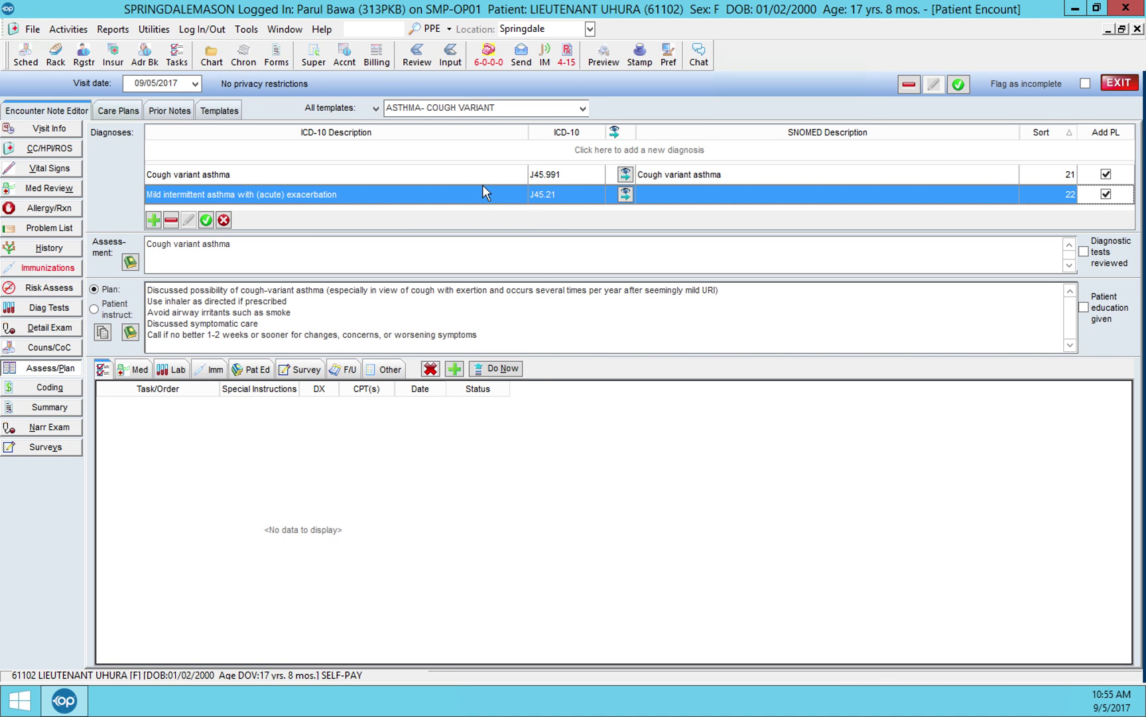
Review the Cough variant asthma entry's details in the problem list and save it without changes.
{"action": "left_click", "coordinate": [63, 226]}
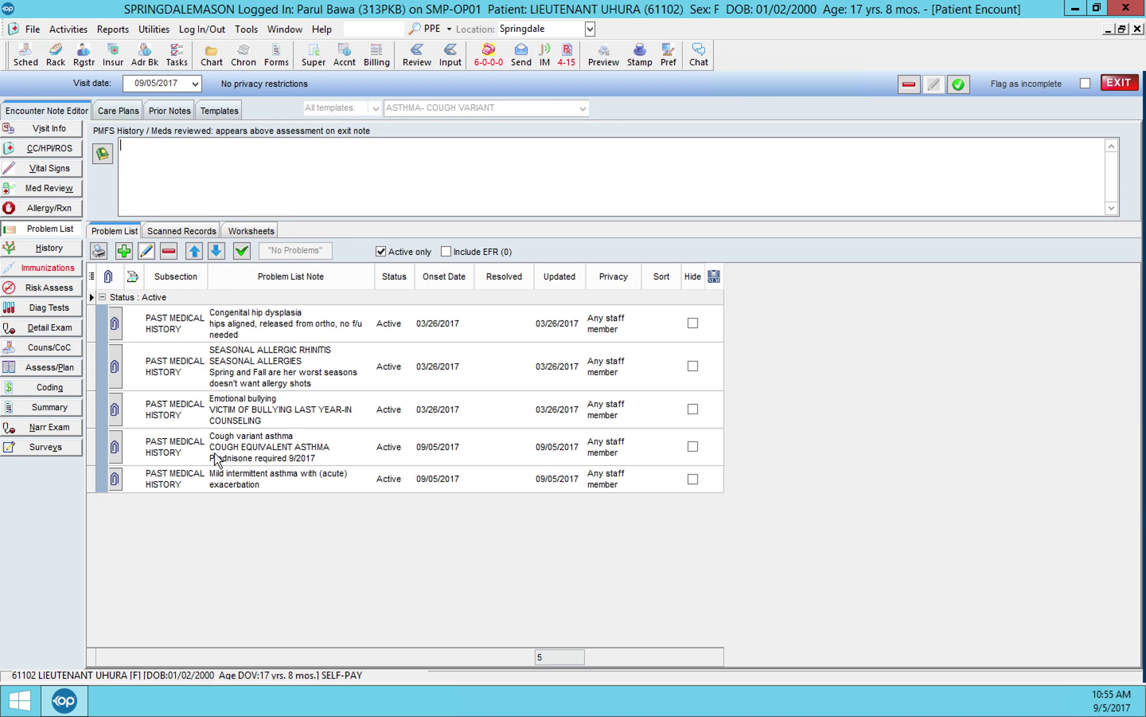
{"action": "double_click", "coordinate": [114, 444]}
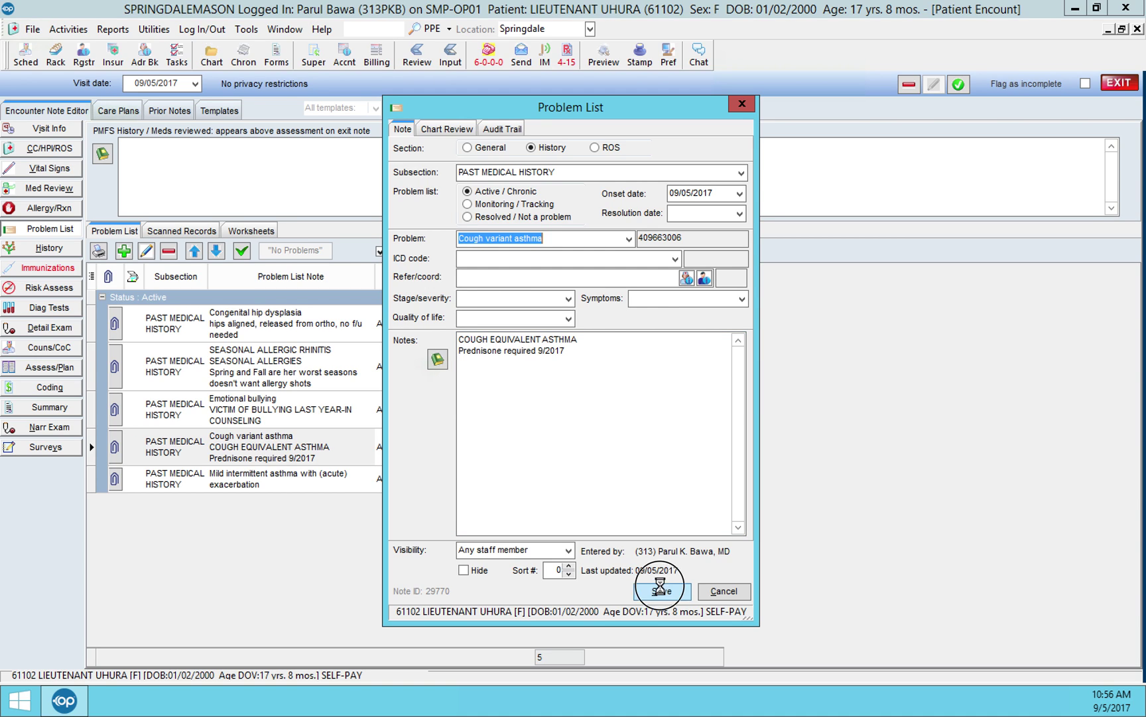
{"action": "left_click", "coordinate": [662, 590]}
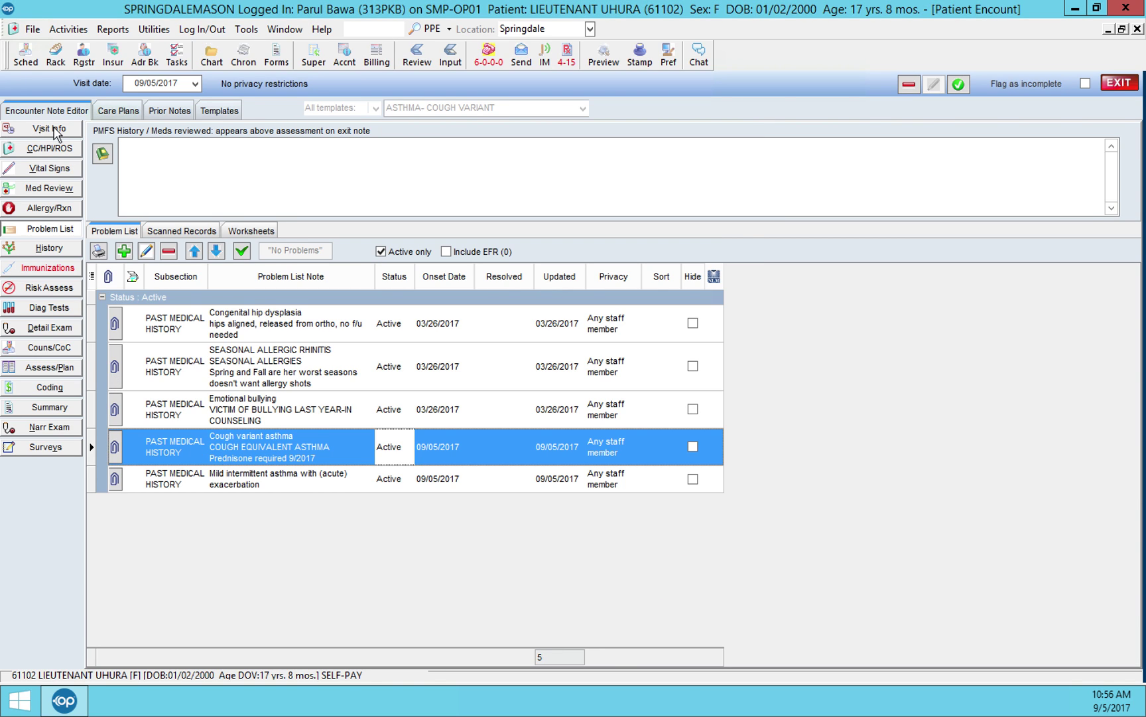
Open the overview of the patient's chart to view the problem list there.
{"action": "left_click", "coordinate": [212, 57]}
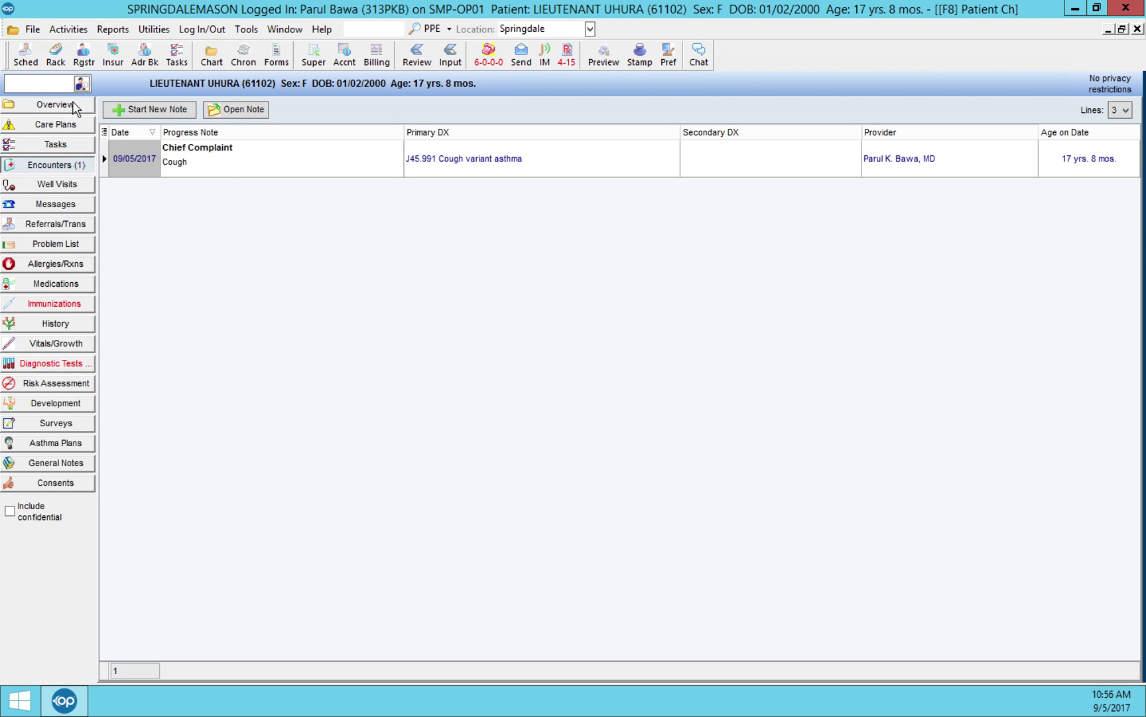
{"action": "left_click", "coordinate": [74, 104]}
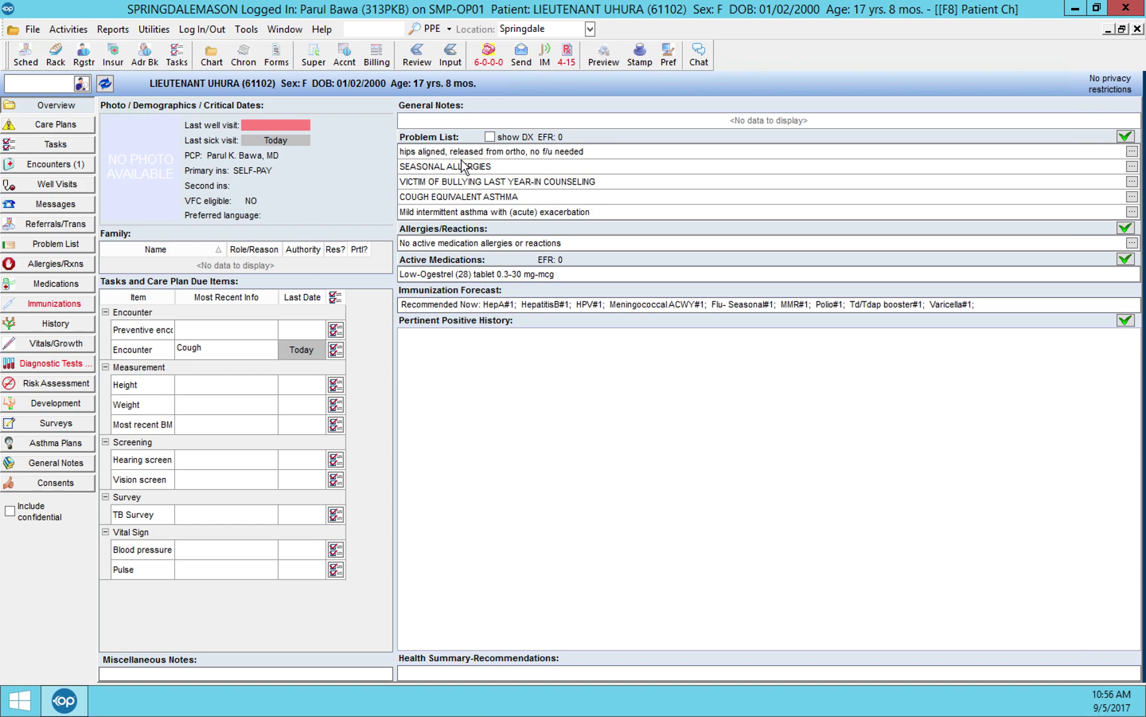